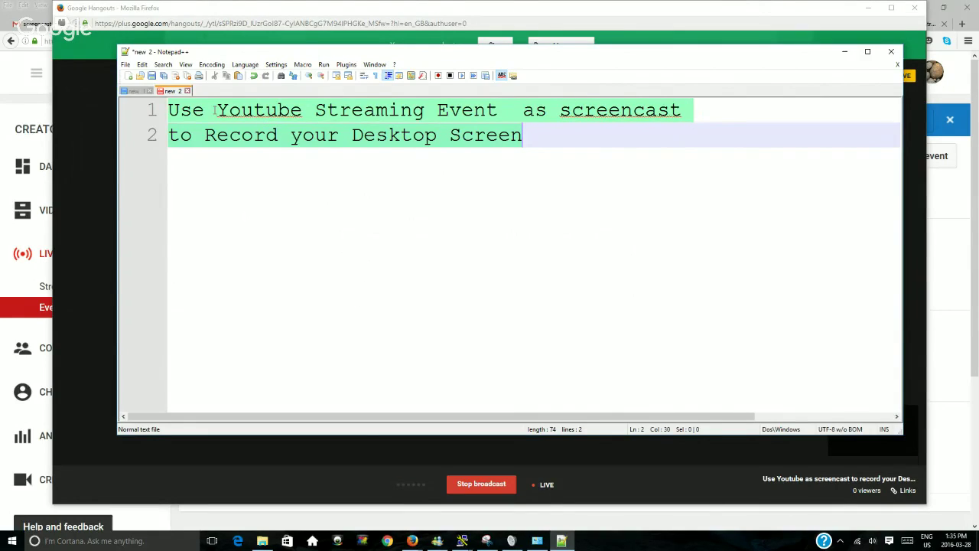
# Switch to YouTube Creator Studio, open the live streaming Events page and create a new live event
pyautogui.moveTo(218, 109); pyautogui.dragTo(498, 109)
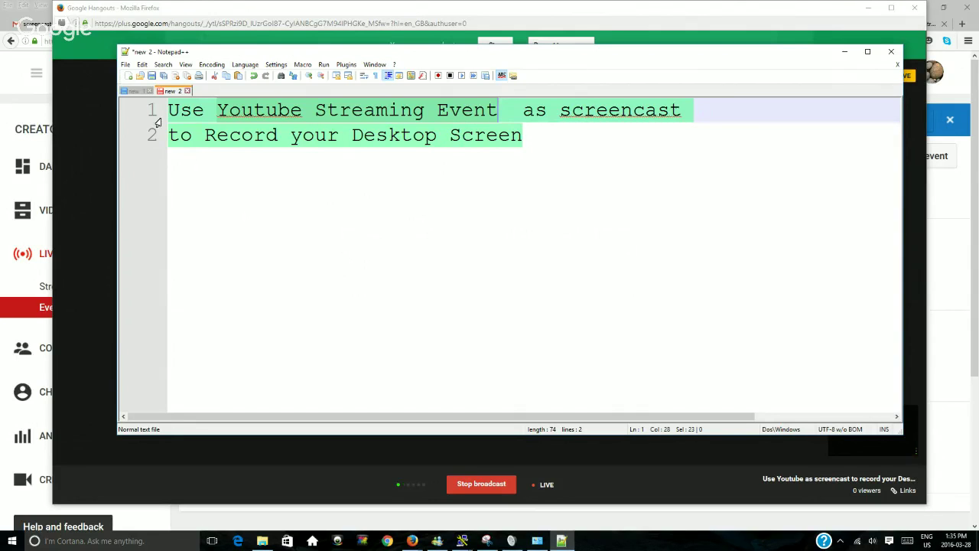
pyautogui.click(14, 114)
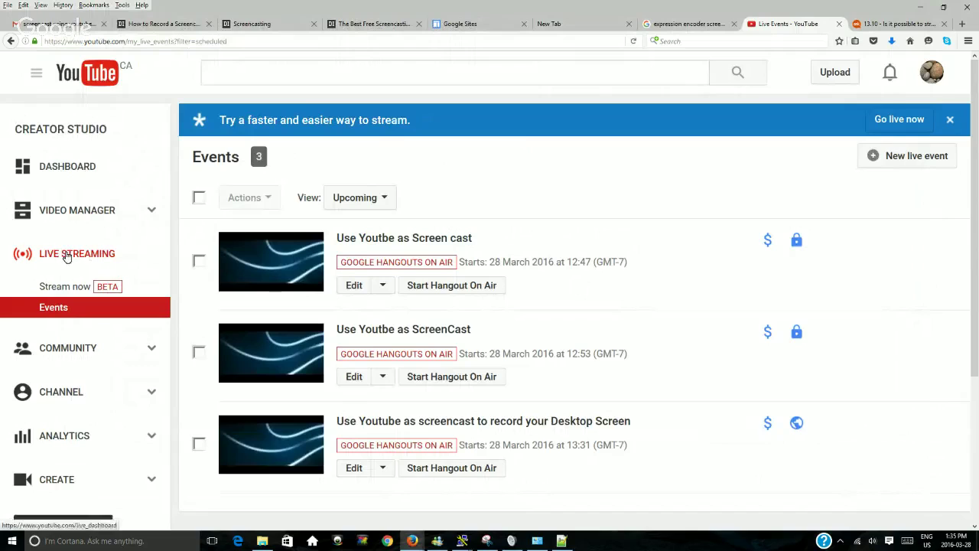
pyautogui.moveTo(14, 131); pyautogui.dragTo(111, 143)
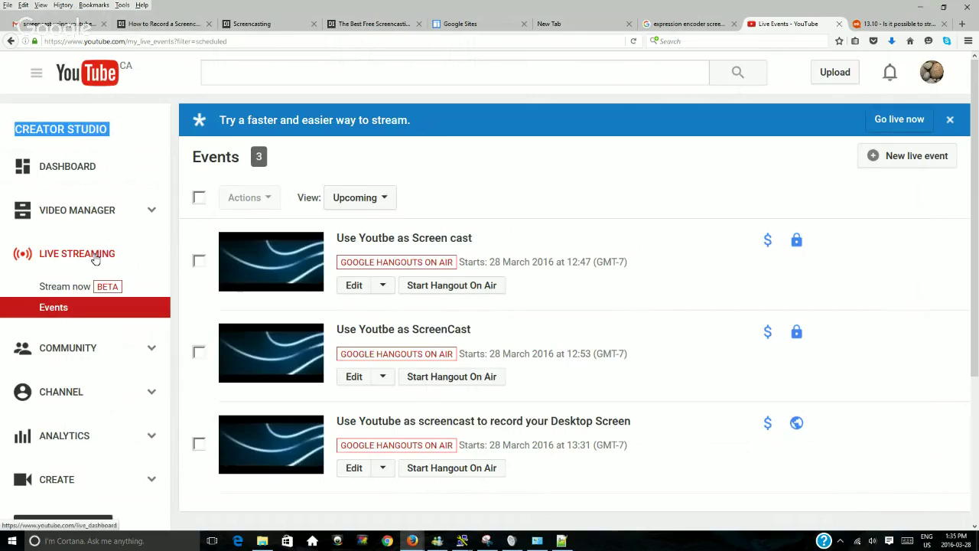
pyautogui.click(59, 315)
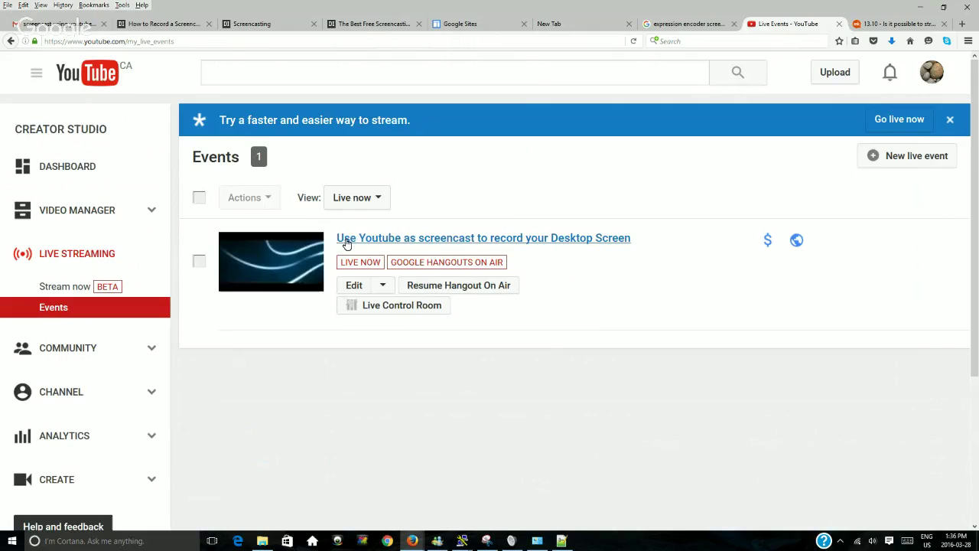
pyautogui.click(904, 158)
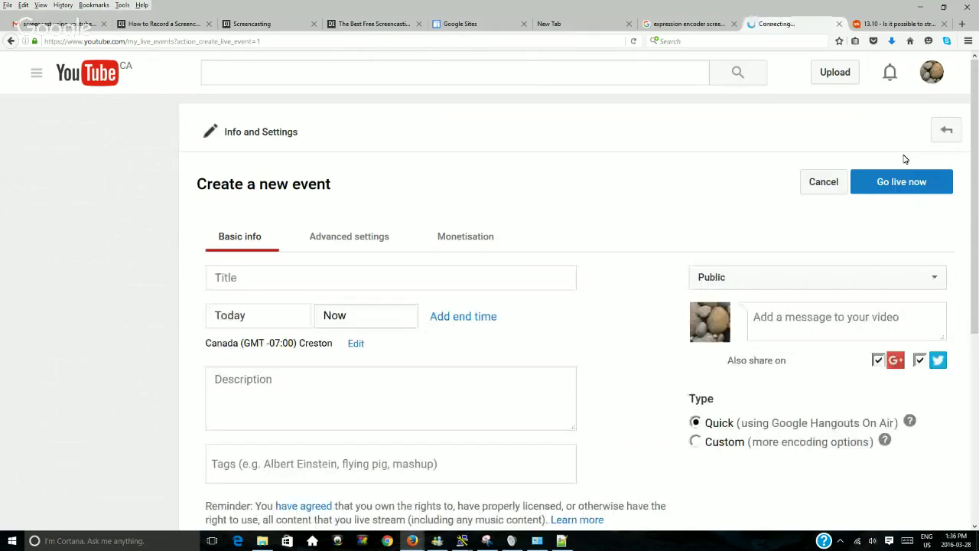
# Title the new live event "Use Youtube As ScreenCast"
pyautogui.click(356, 277)
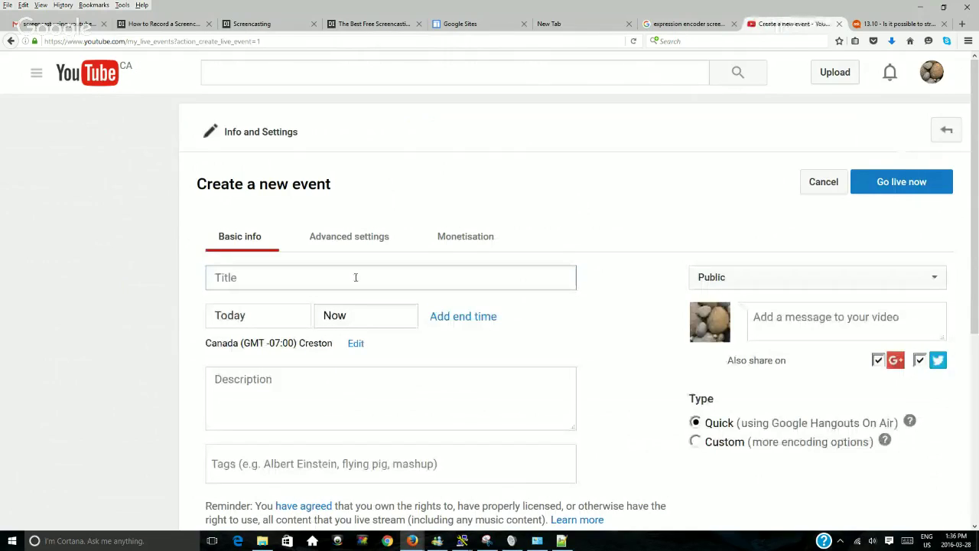
pyautogui.write('Us')
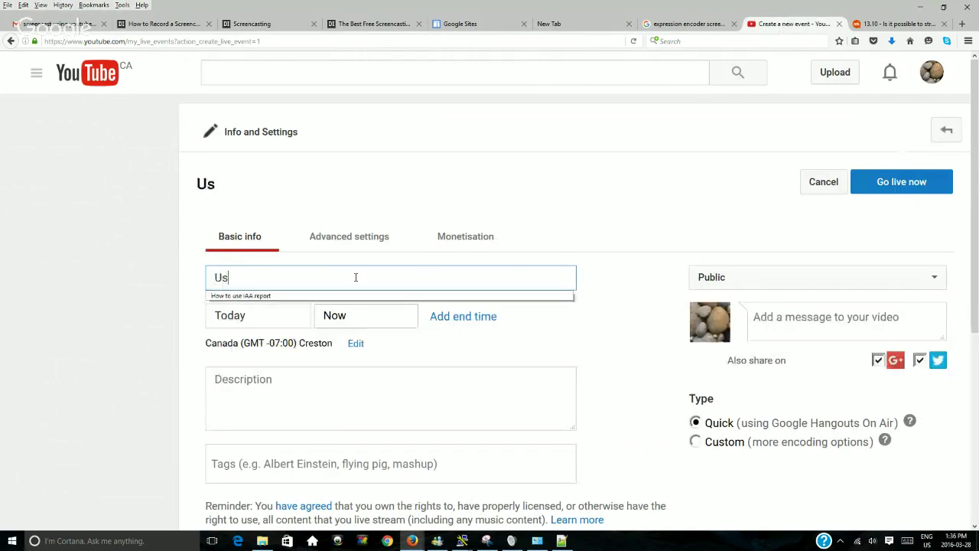
pyautogui.write('e Y')
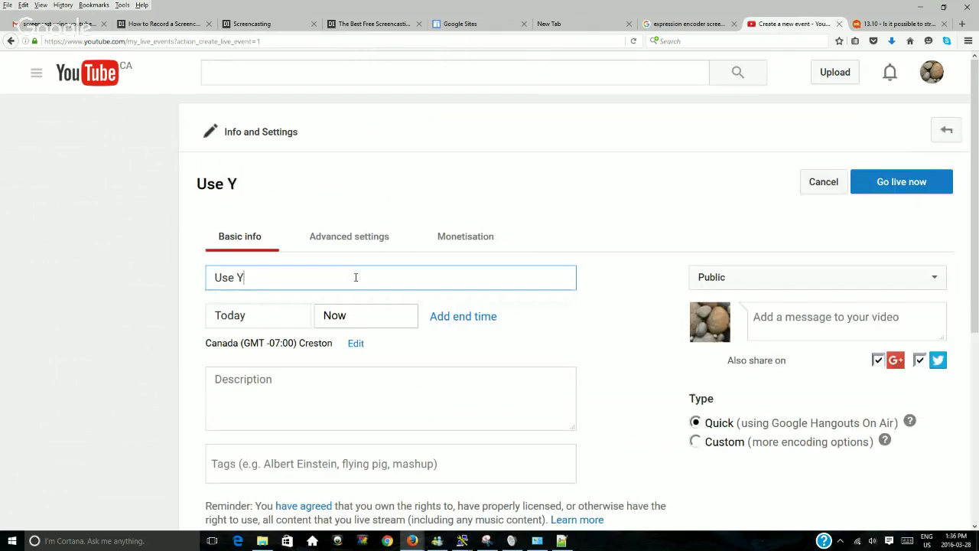
pyautogui.write('outbe')
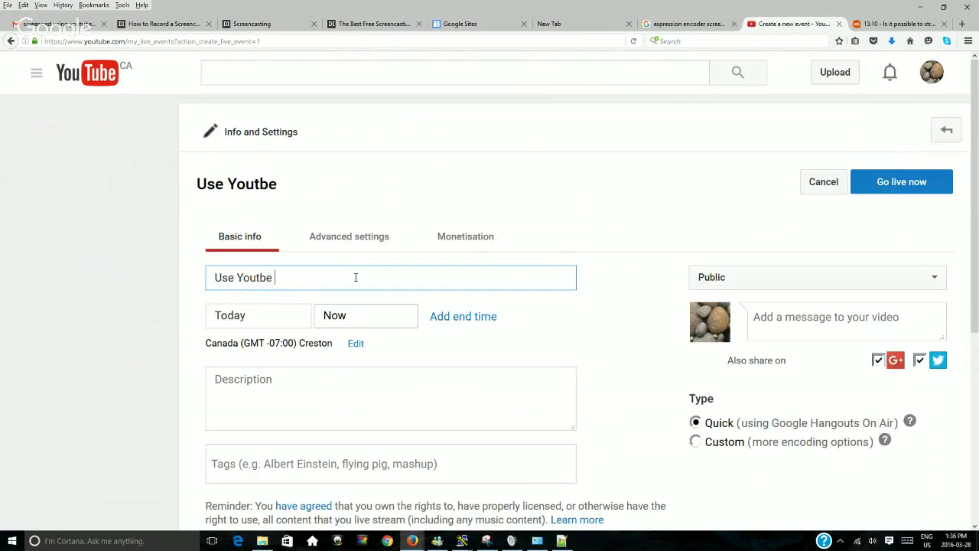
pyautogui.press('BackSpace')
pyautogui.press('BackSpace')
pyautogui.write('ube As Screen')
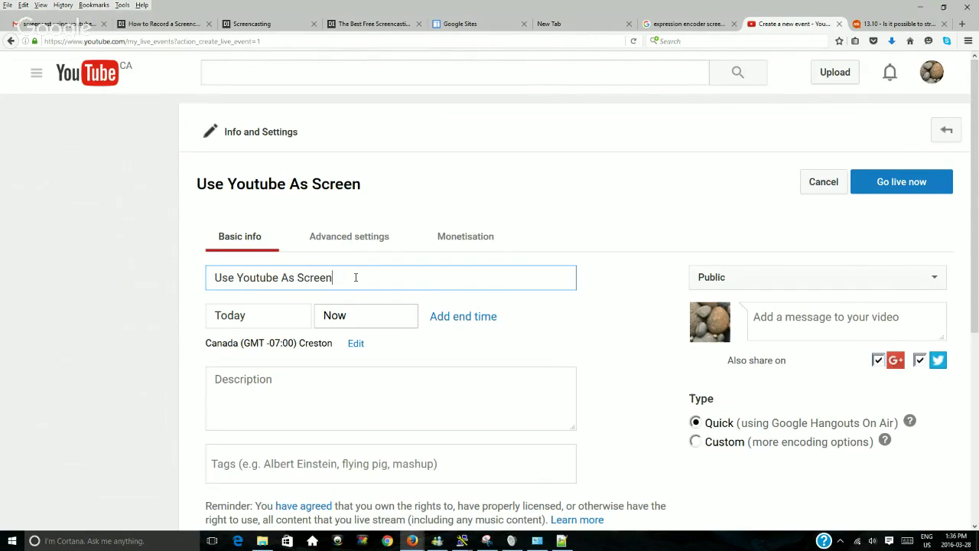
pyautogui.write('Cast')
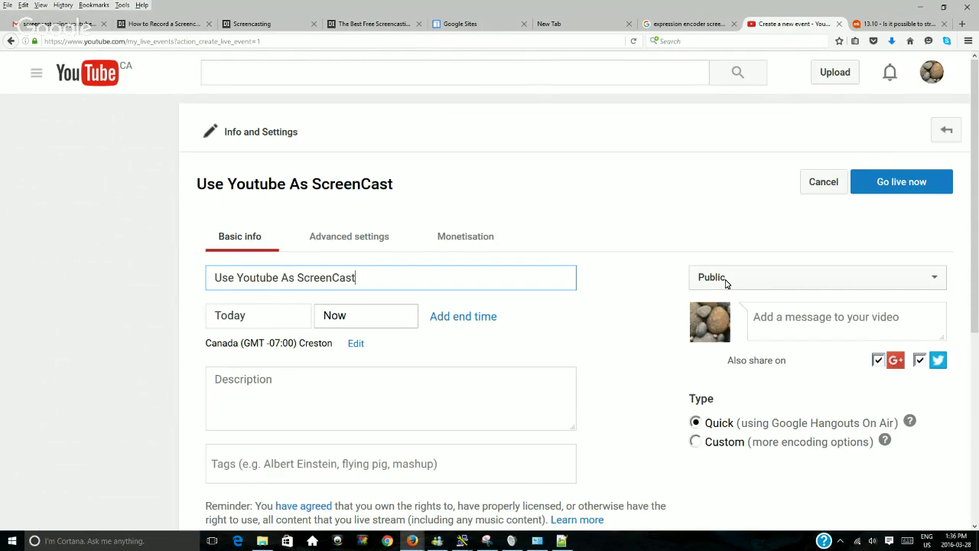
# Set the event's privacy to Private and go live now, confirming entry into the Google Hangout On Air
pyautogui.click(725, 280)
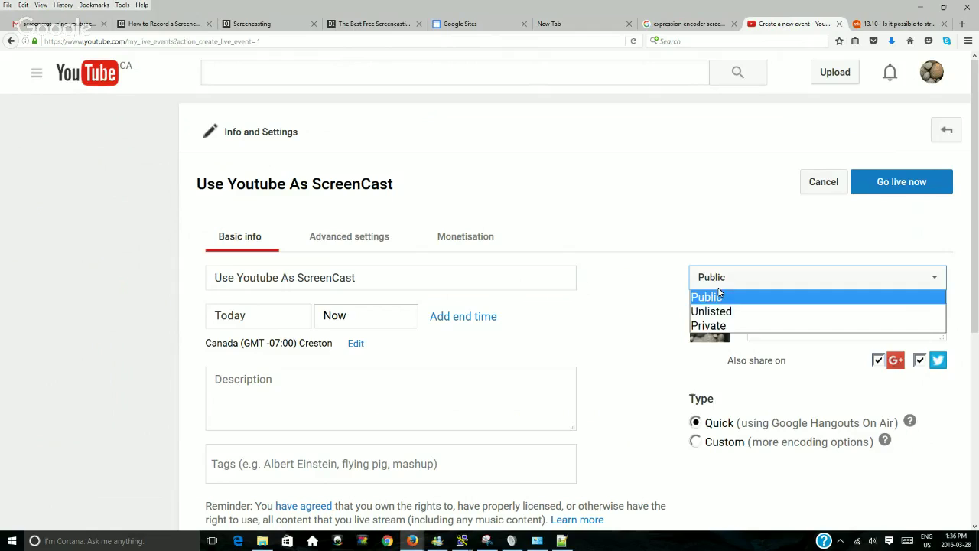
pyautogui.click(707, 327)
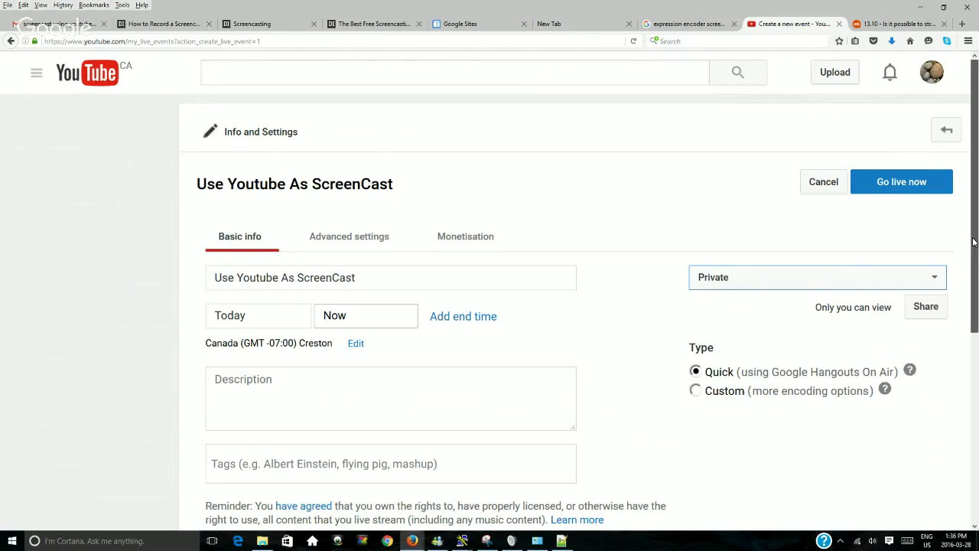
pyautogui.moveTo(974, 241); pyautogui.dragTo(974, 244)
pyautogui.scroll(-1, 974, 243)
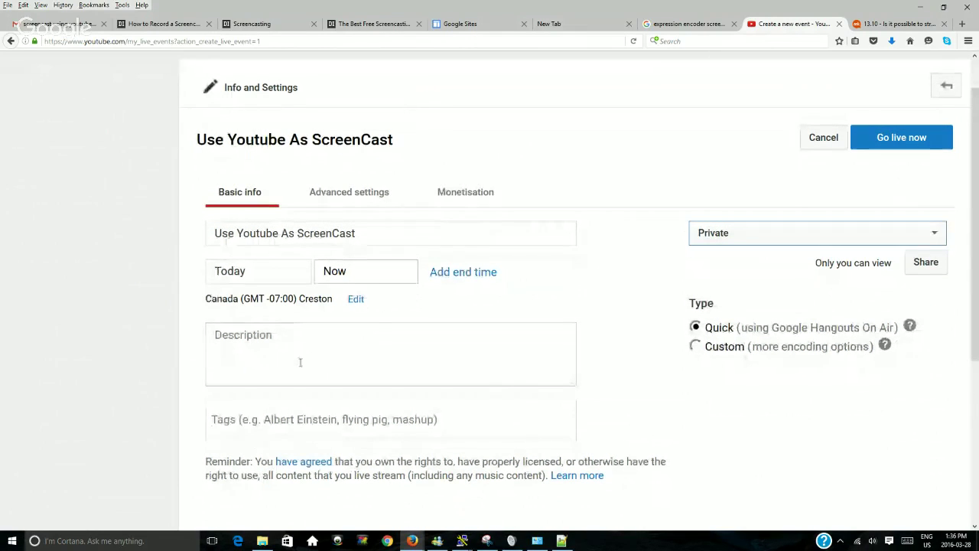
pyautogui.click(883, 144)
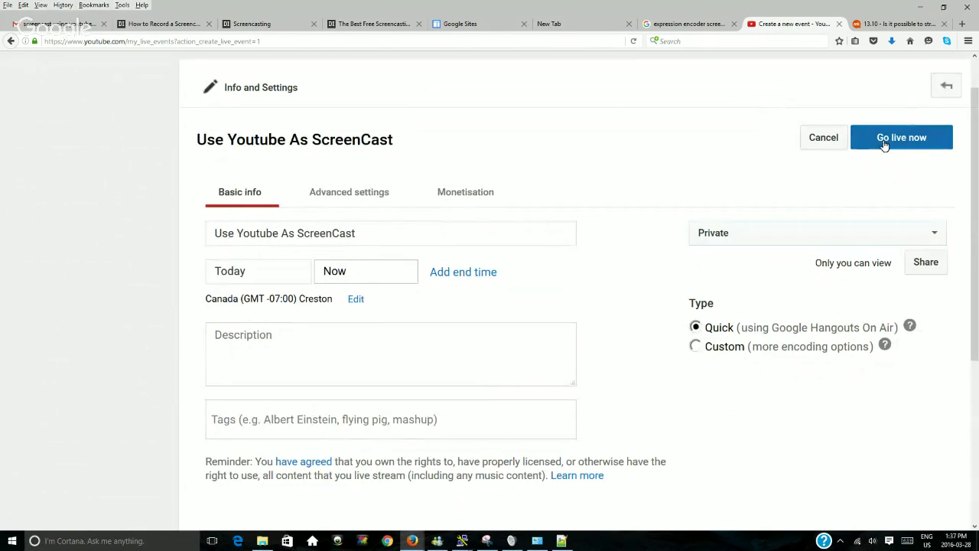
pyautogui.click(883, 144)
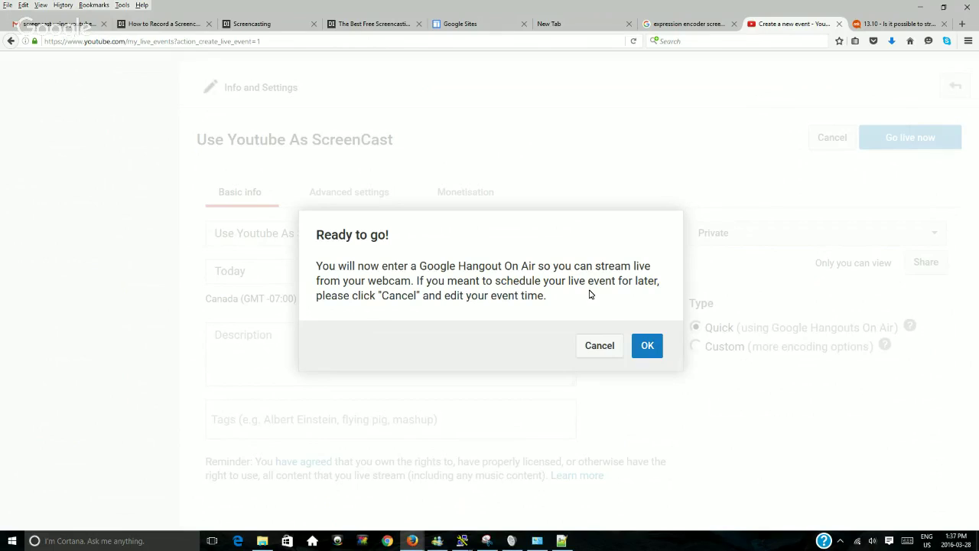
pyautogui.click(644, 347)
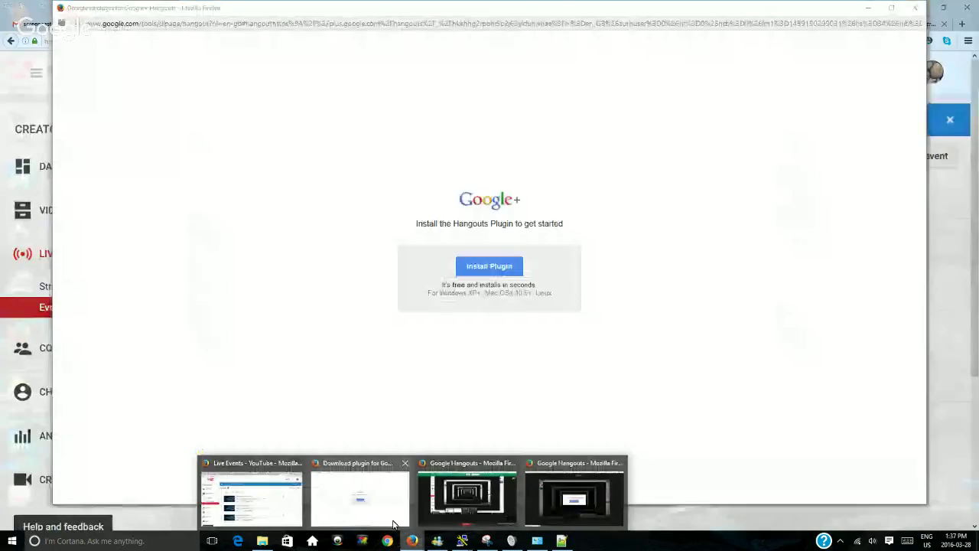
# View the Hangouts plugin install page and check the GoogleVoiceAndVideoSetup installer in the Downloads folder
pyautogui.click(393, 524)
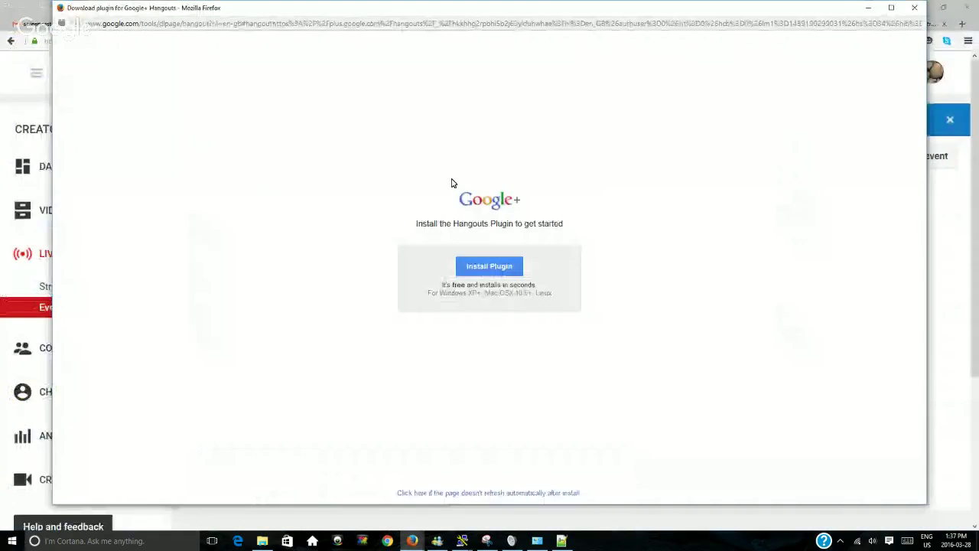
pyautogui.moveTo(415, 222); pyautogui.dragTo(580, 225)
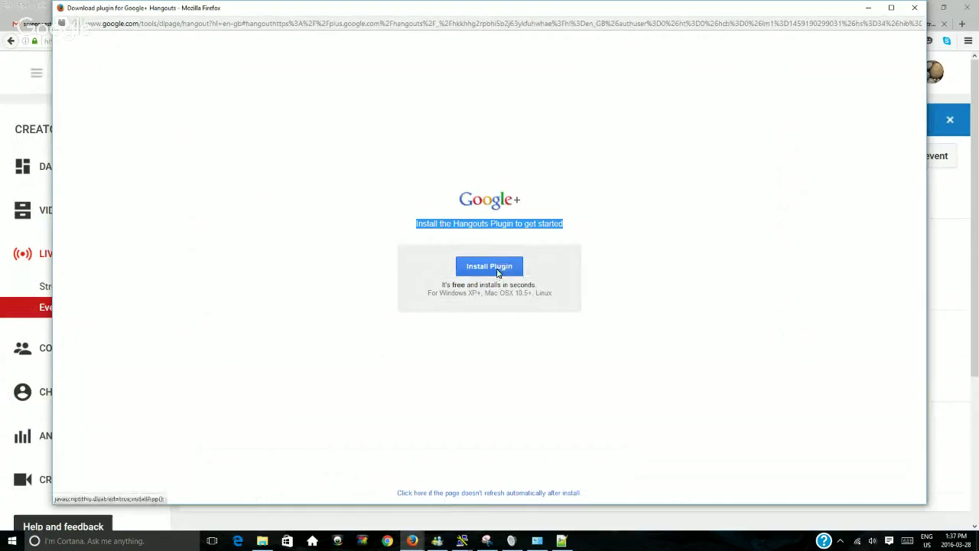
pyautogui.click(262, 541)
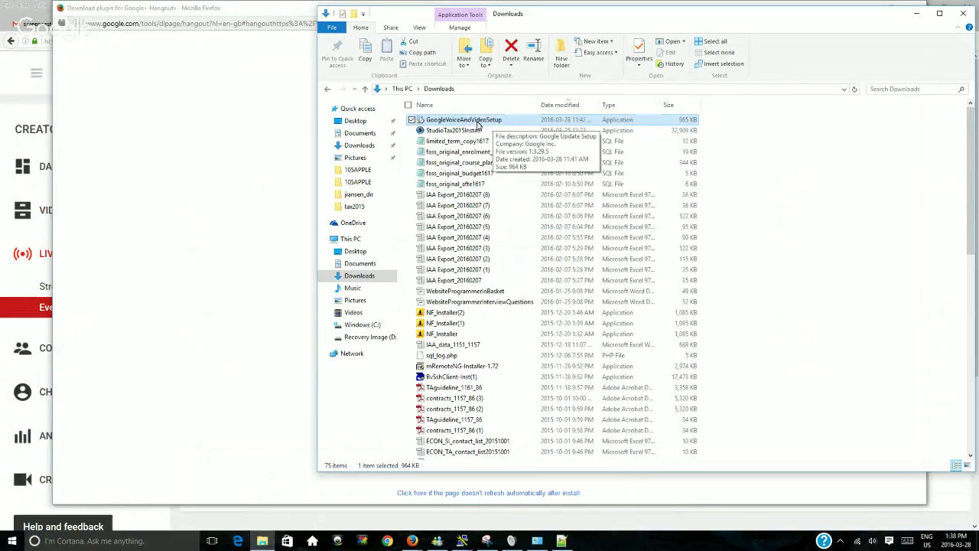
pyautogui.click(186, 220)
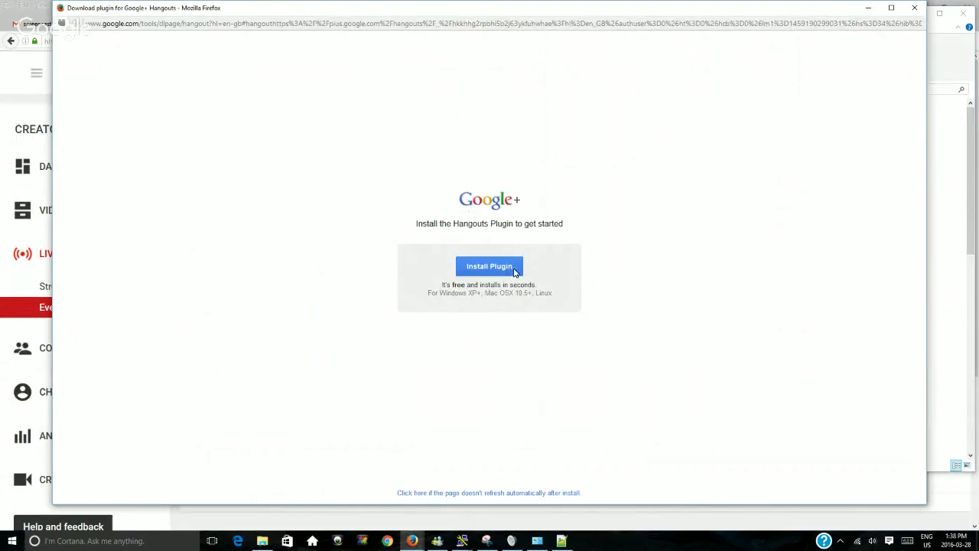
# Check the Hangouts broadcast window, return to Creator Studio and open the newest video in Video Manager for editing
pyautogui.click(412, 540)
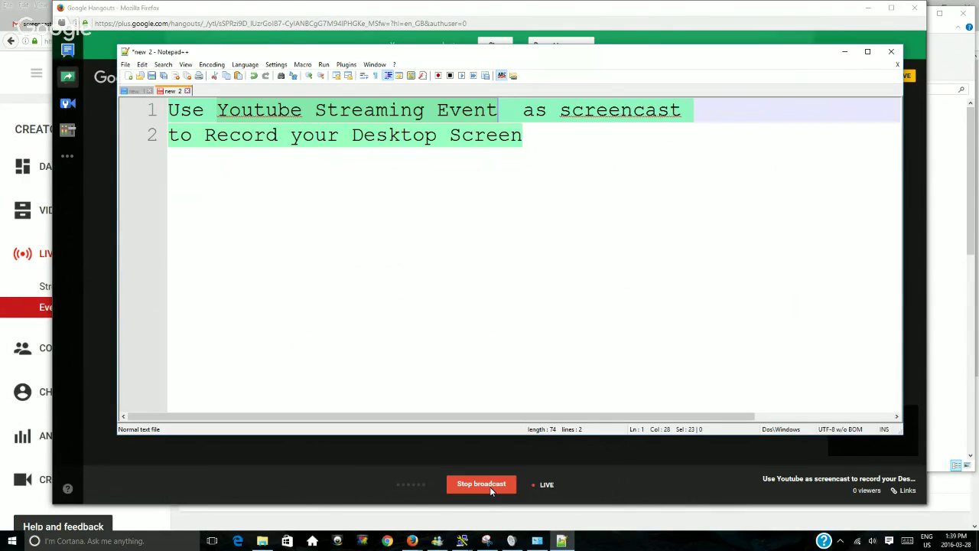
pyautogui.click(4, 110)
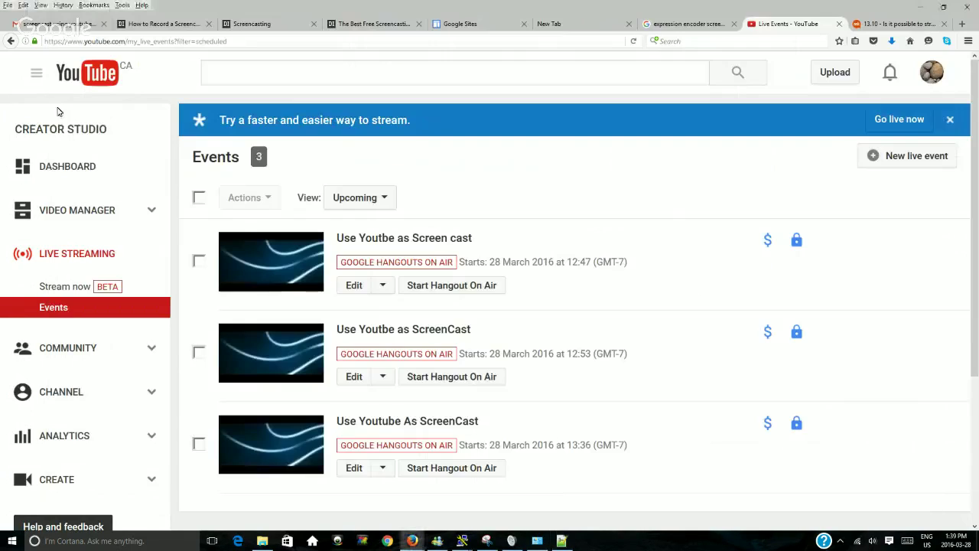
pyautogui.click(92, 218)
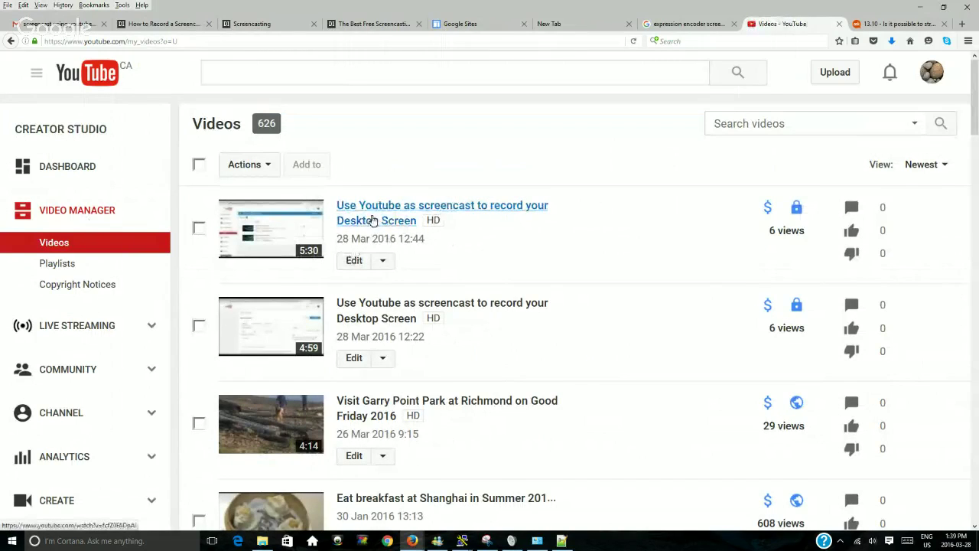
pyautogui.click(353, 261)
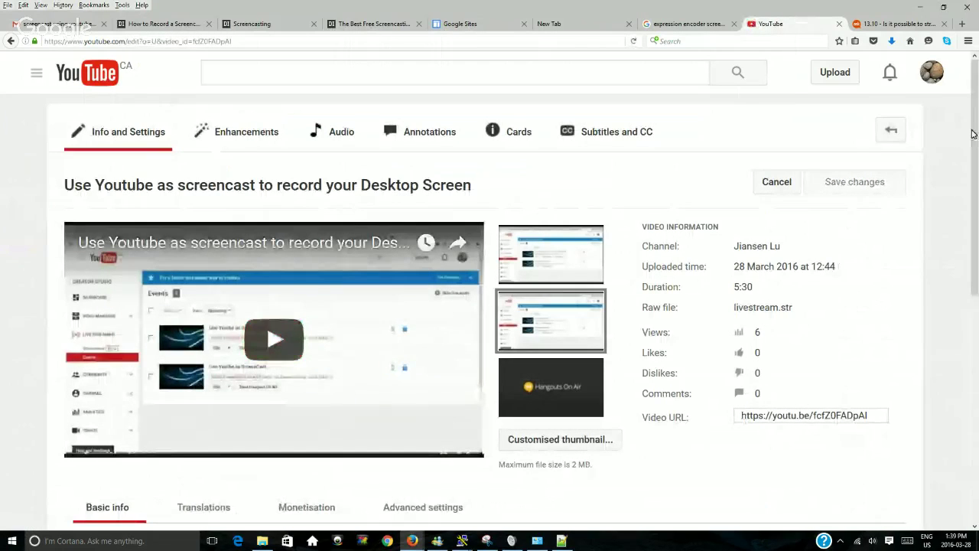
# Examine the available privacy options in the video's basic info without changing the Private setting
pyautogui.scroll(-2, 977, 218)
pyautogui.scroll(-2, 977, 218)
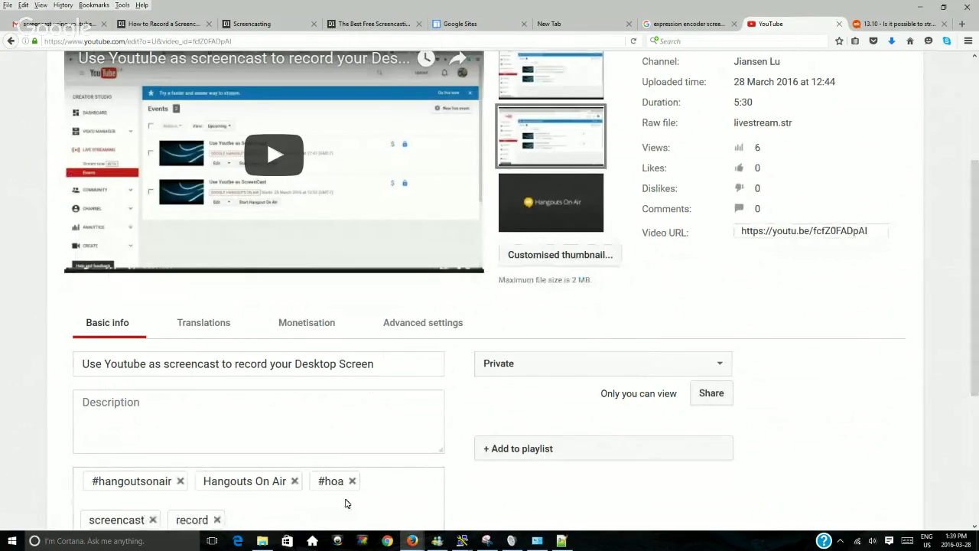
pyautogui.click(532, 370)
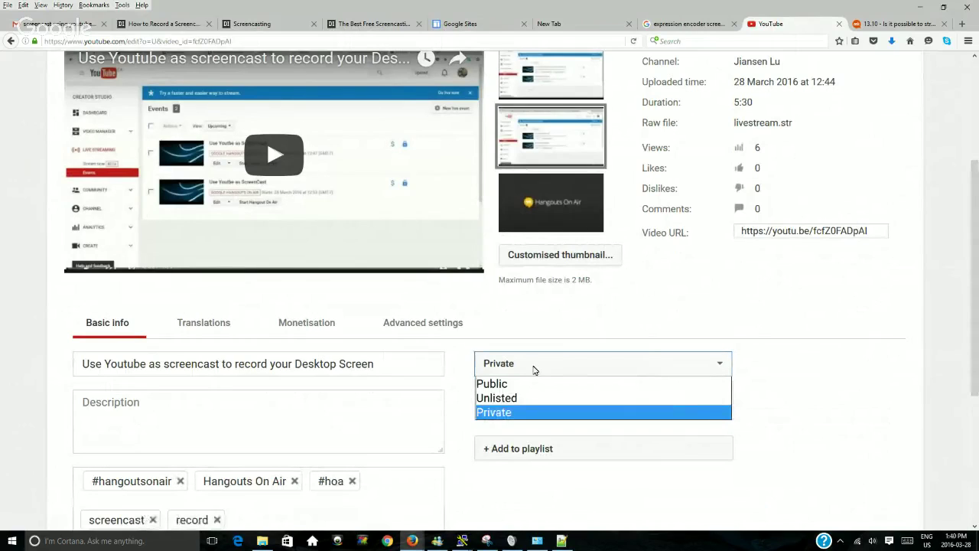
pyautogui.click(554, 344)
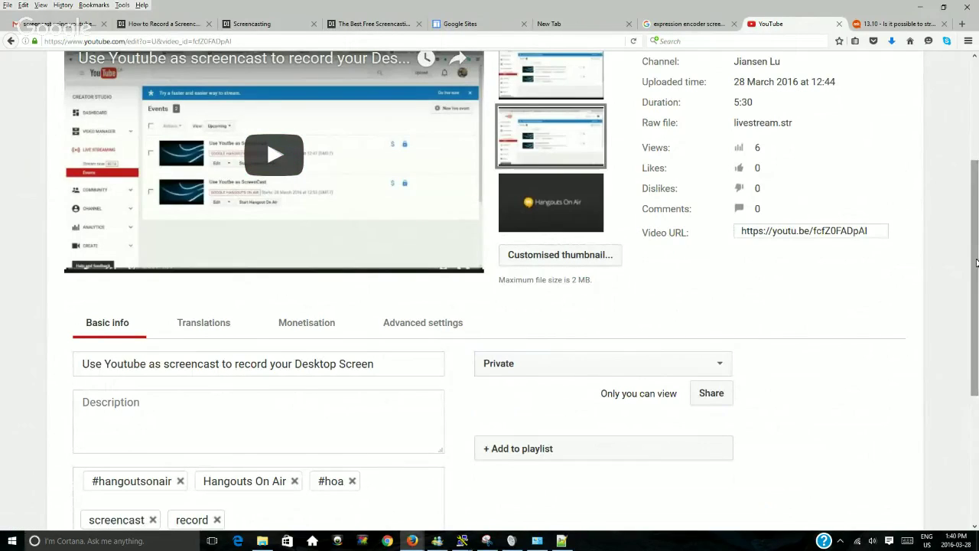
# Play the first few seconds of the recorded video, pause it and stay on its edit page
pyautogui.scroll(1, 325, 272)
pyautogui.click(276, 231)
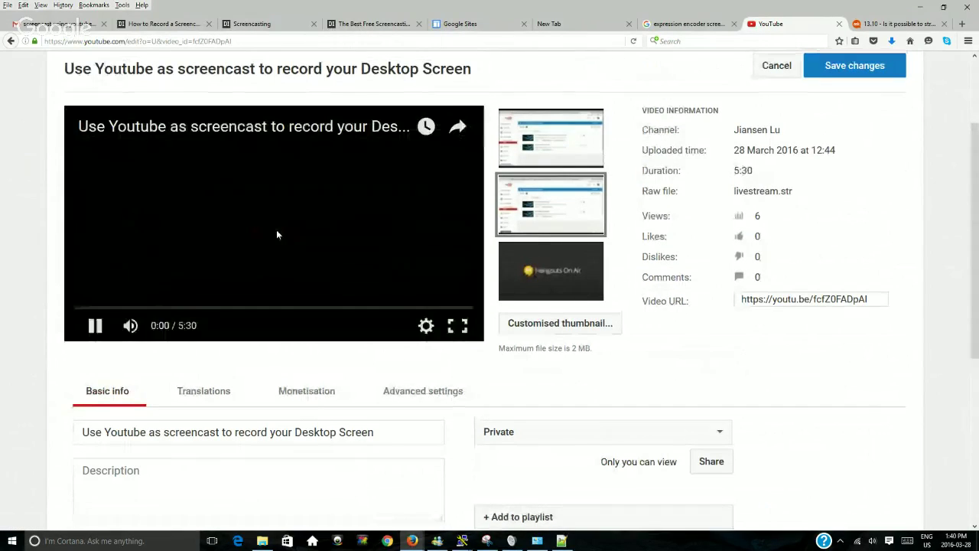
pyautogui.click(90, 328)
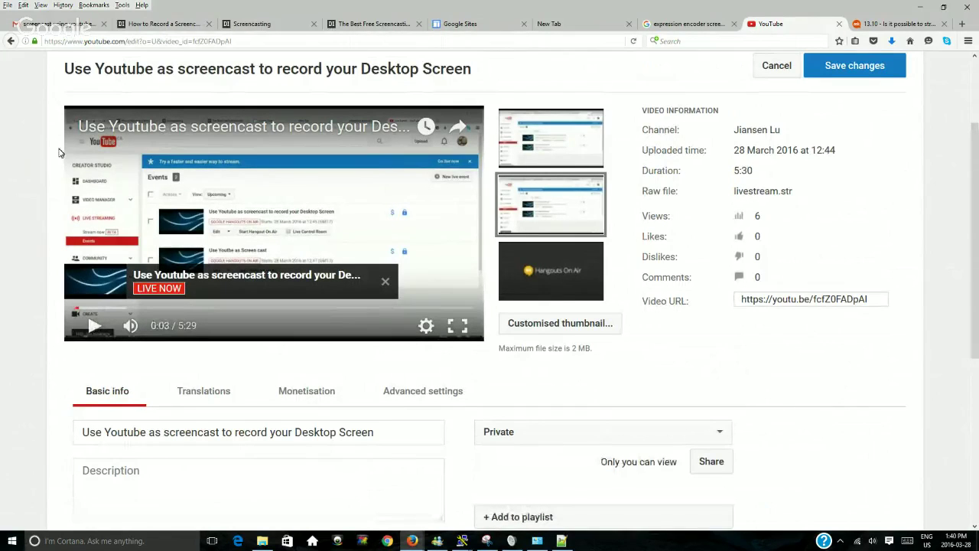
pyautogui.click(10, 42)
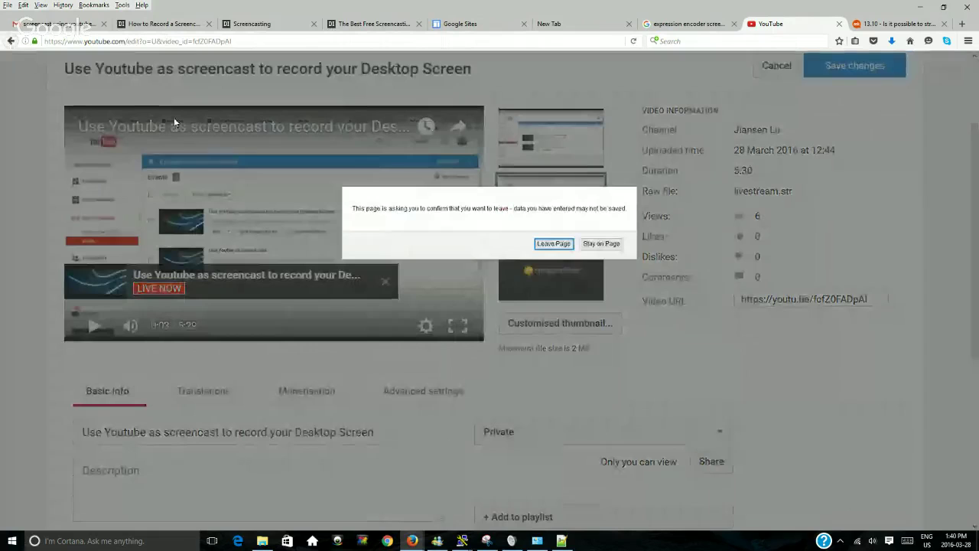
pyautogui.click(592, 244)
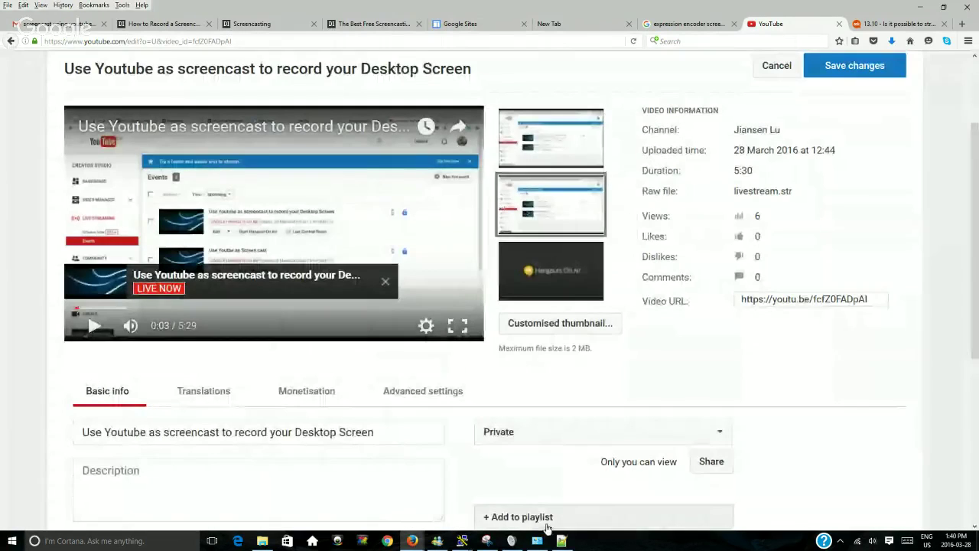
# Switch to the Notepad++ note, place the cursor at its end and bring up the live Google Hangouts broadcast window
pyautogui.hotkey('alt', 'Tab')
pyautogui.hotkey('ctrl', 'End')
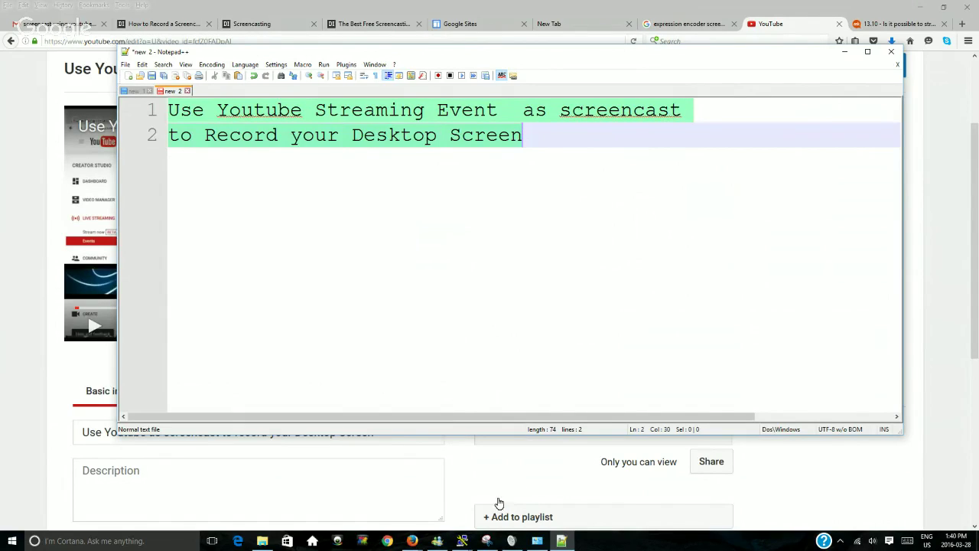
pyautogui.moveTo(413, 540)
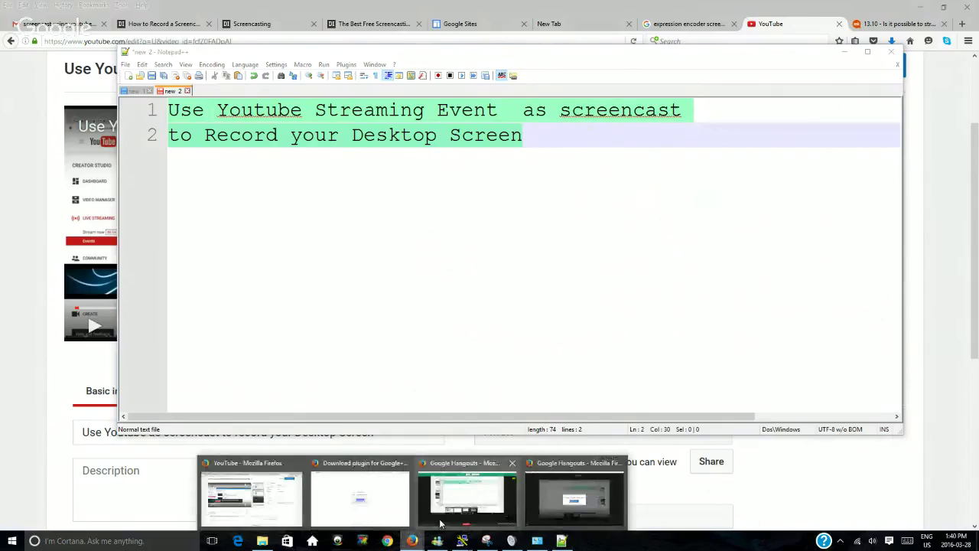
pyautogui.click(438, 520)
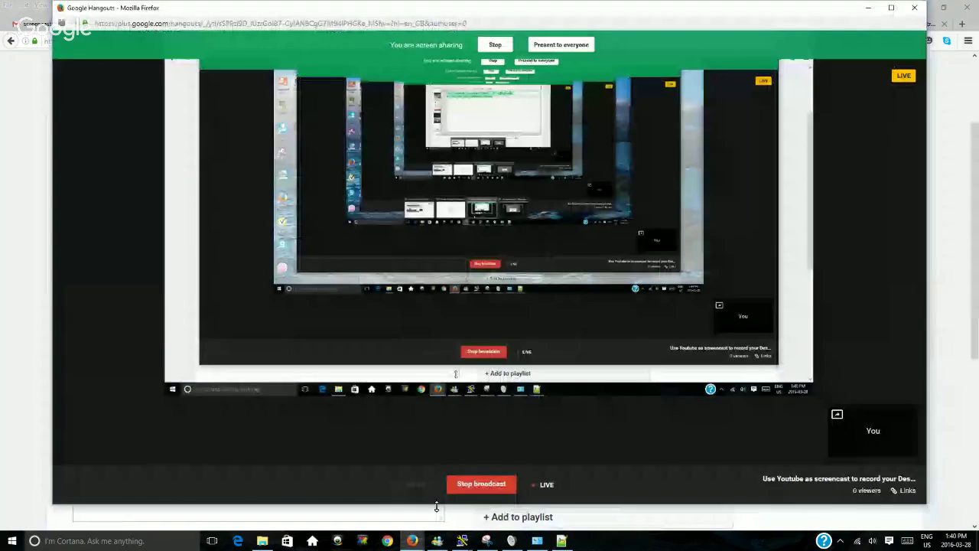